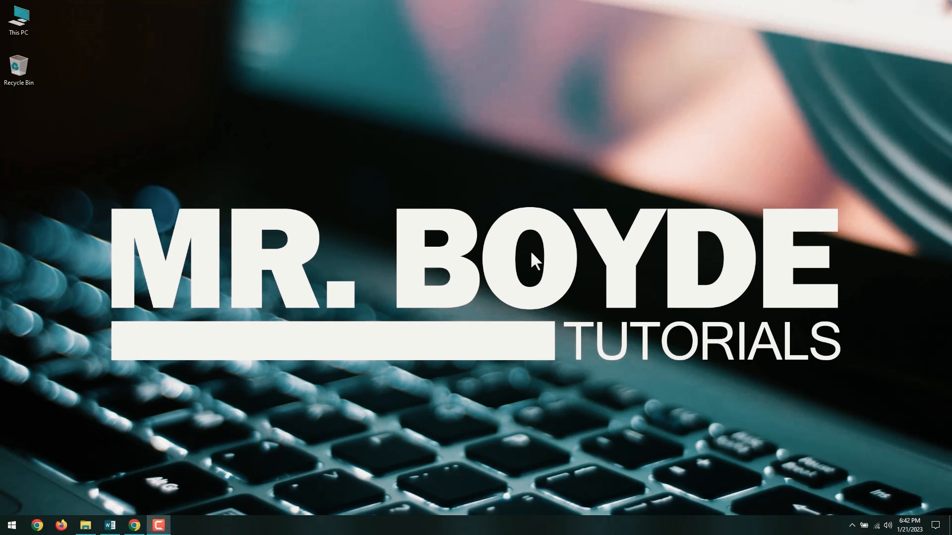
# Open the network access sharing settings for Test Folder on the C: drive.
pyautogui.click(86, 526)
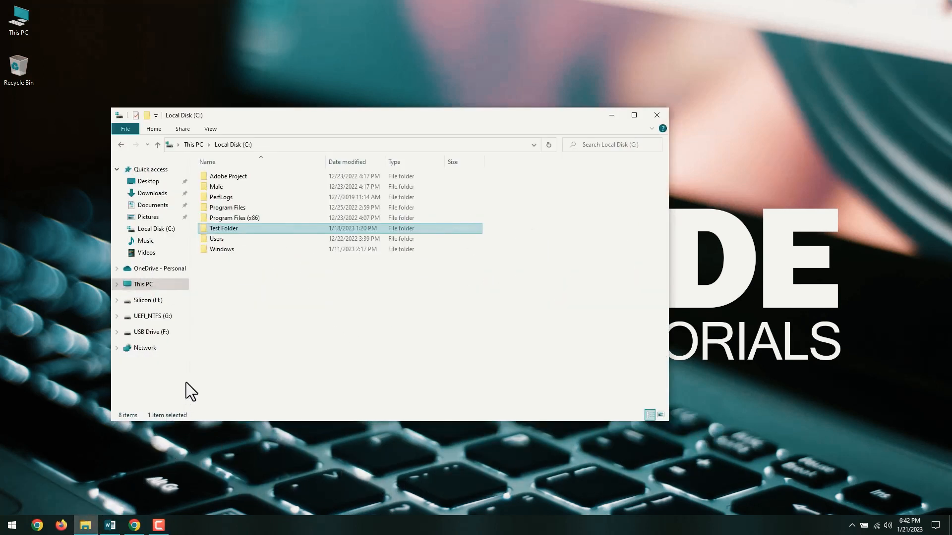
pyautogui.rightClick(223, 229)
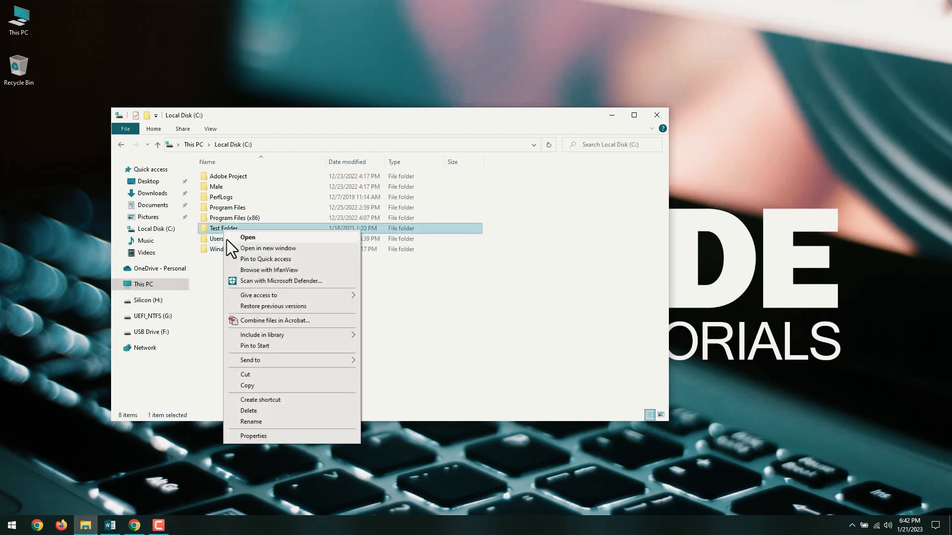
pyautogui.click(255, 435)
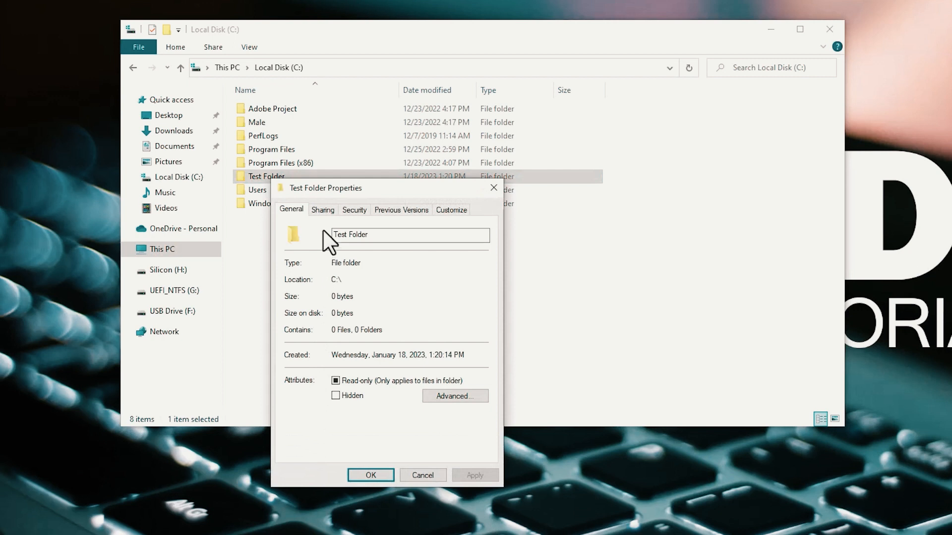
pyautogui.click(323, 212)
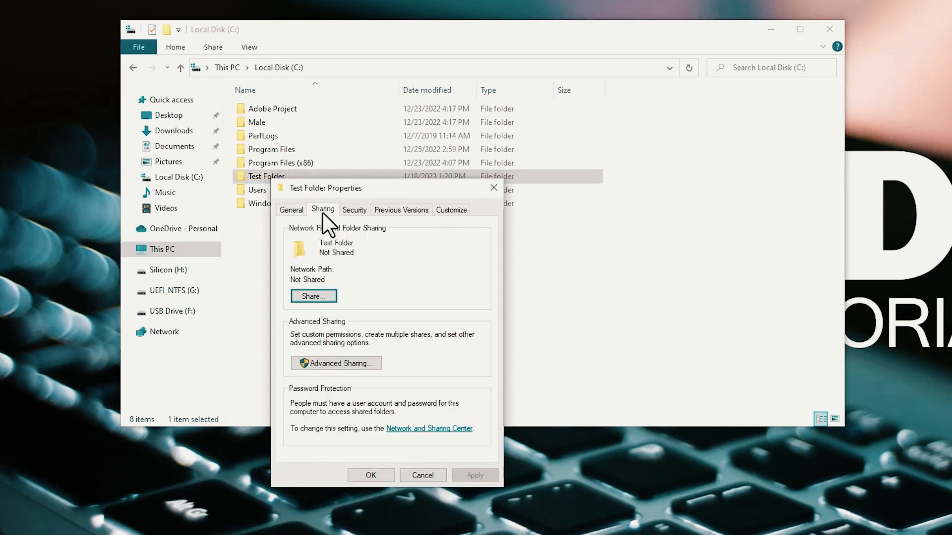
pyautogui.click(316, 297)
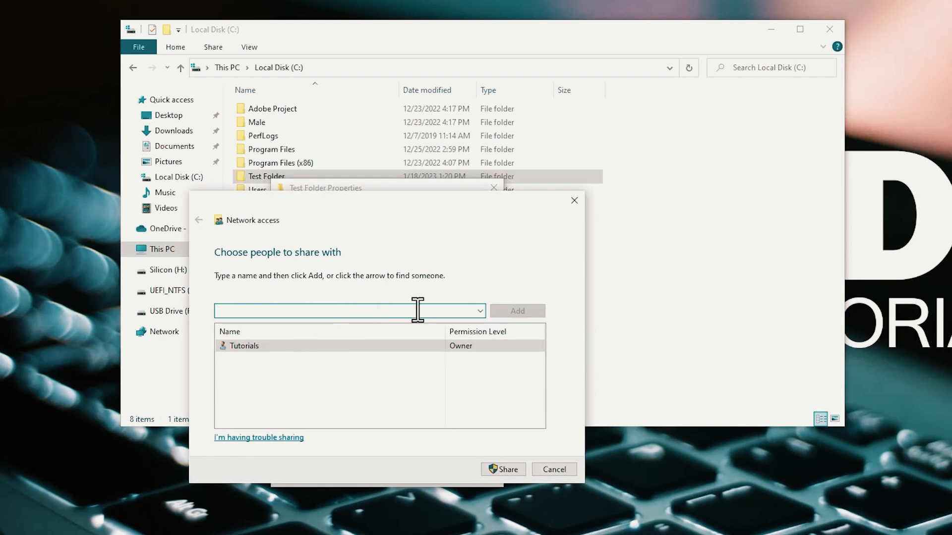
# Add Everyone to the people the folder is shared with and set its permission level to Read/Write.
pyautogui.click(480, 311)
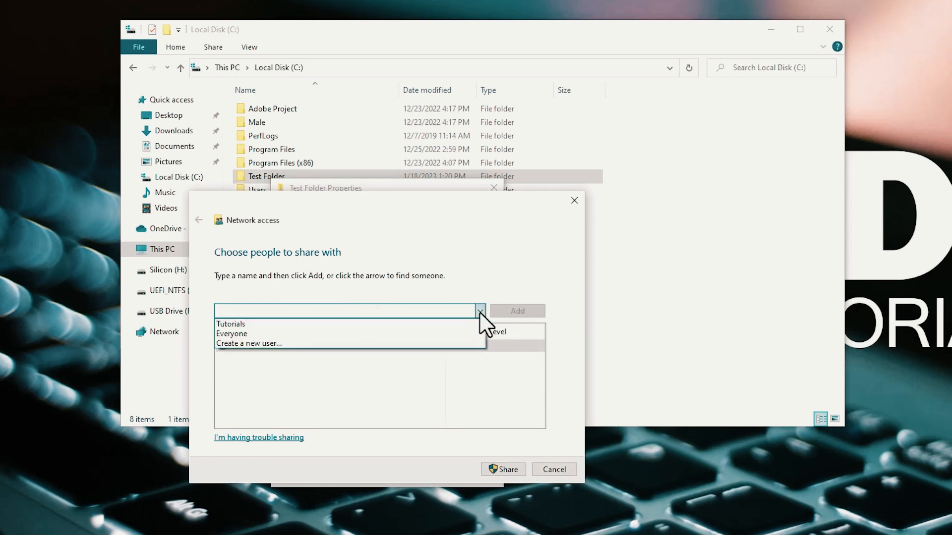
pyautogui.click(470, 334)
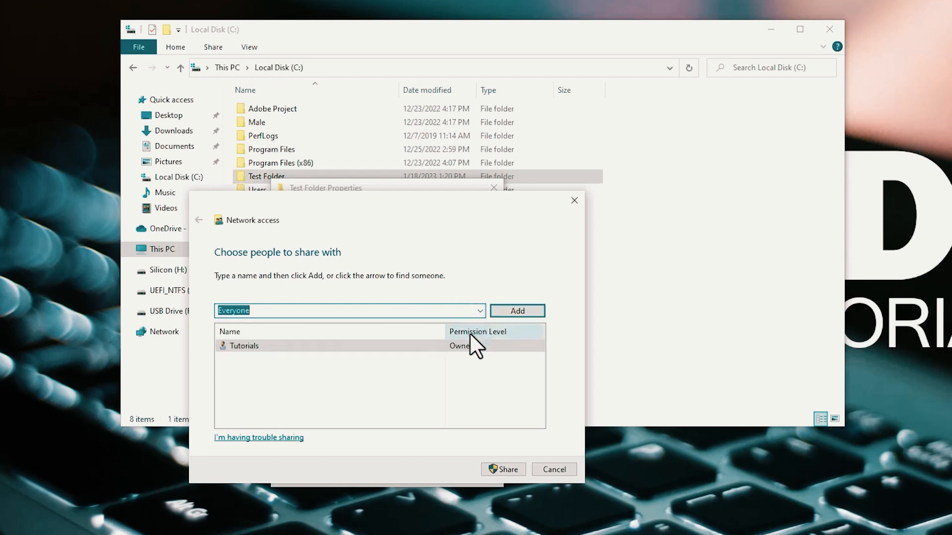
pyautogui.click(512, 312)
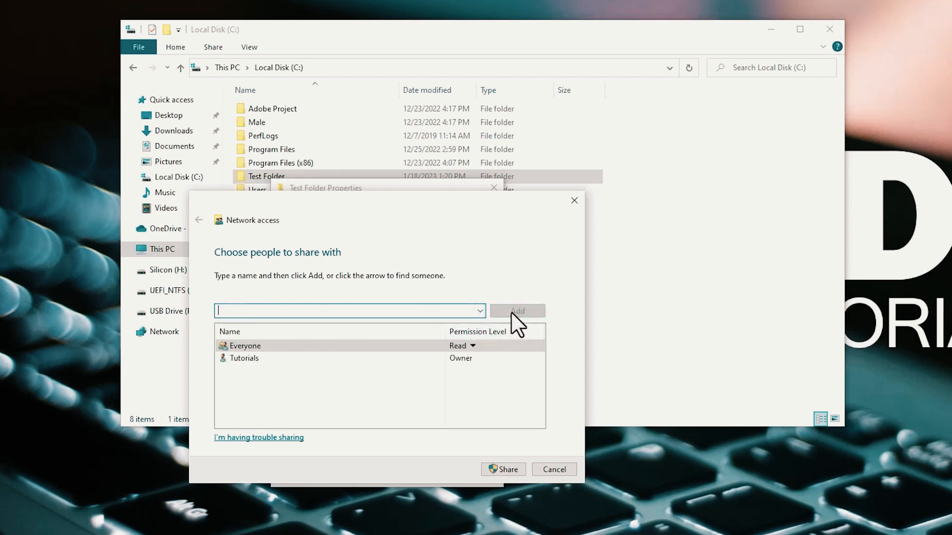
pyautogui.click(470, 346)
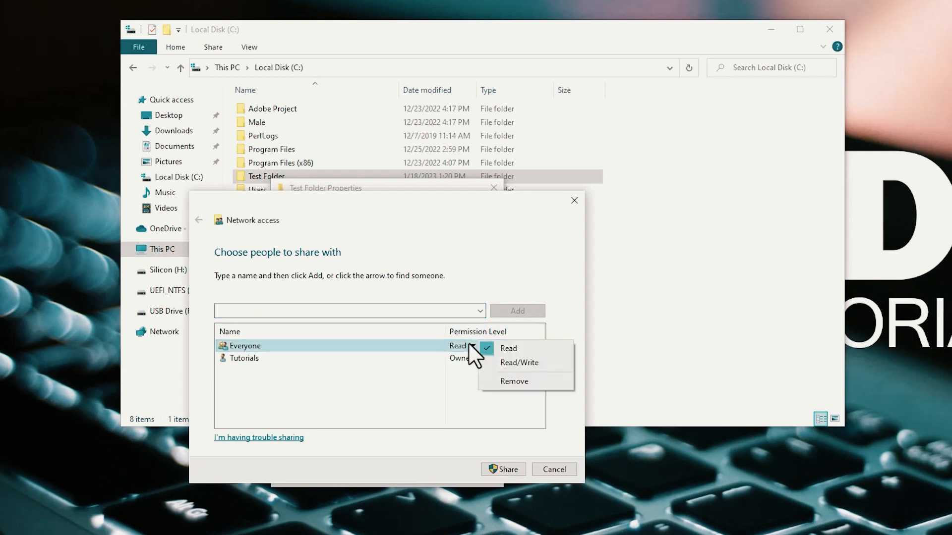
pyautogui.click(497, 363)
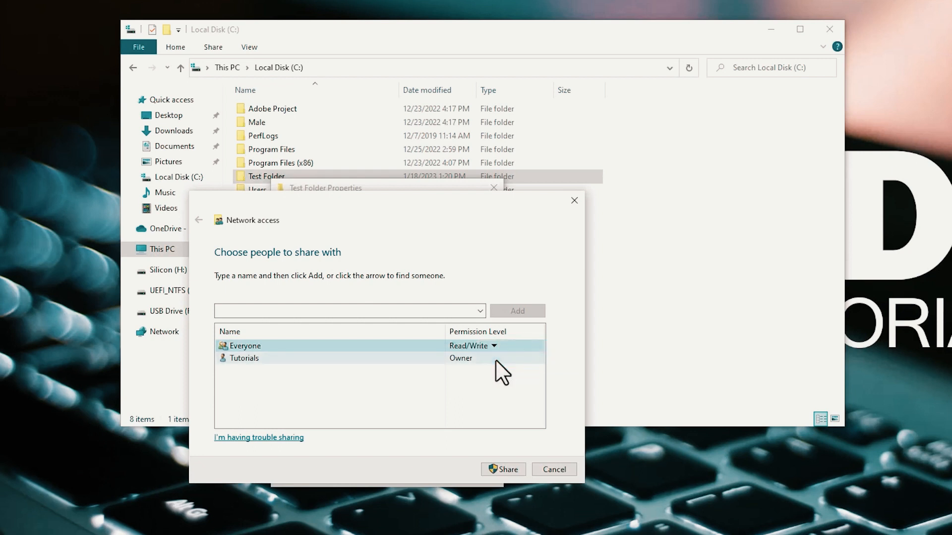
# Share Test Folder with the chosen people, close its properties and minimize the file window.
pyautogui.click(504, 470)
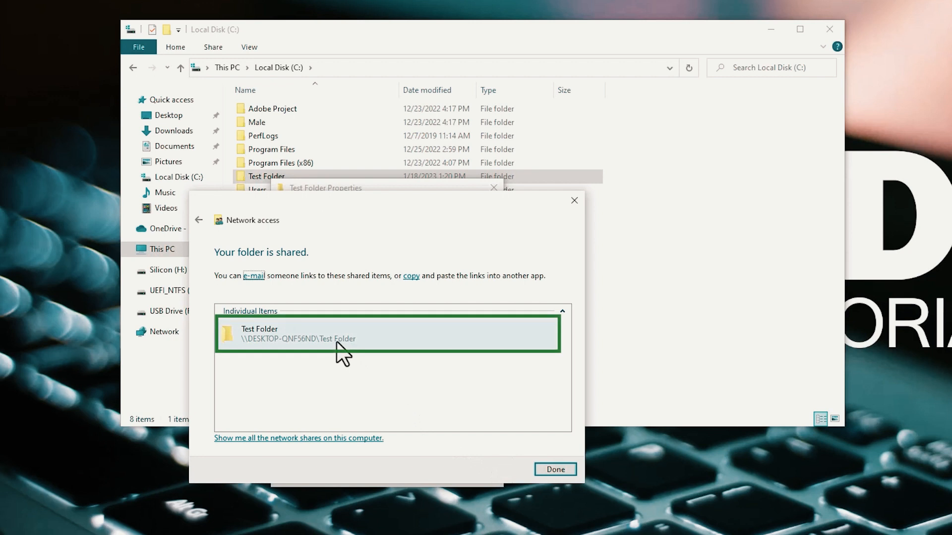
pyautogui.click(542, 469)
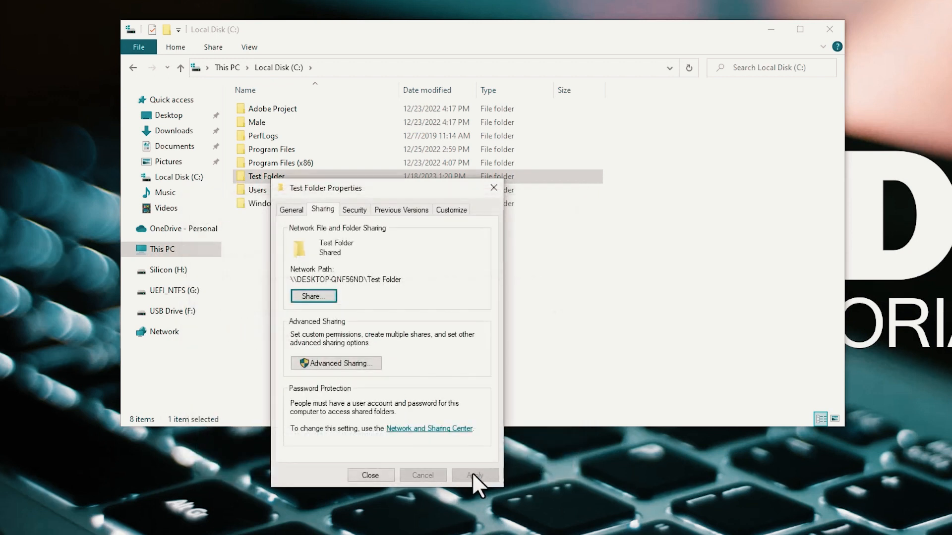
pyautogui.click(370, 476)
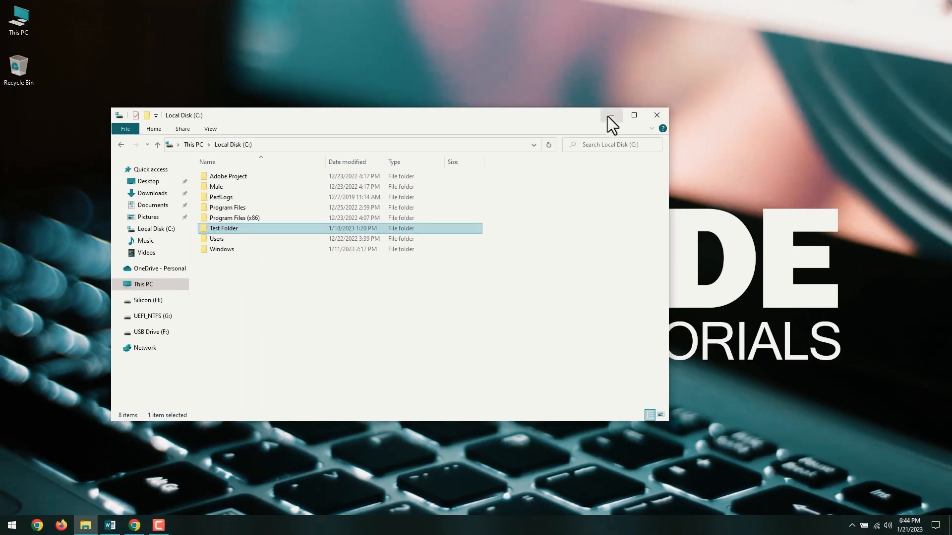
pyautogui.click(608, 115)
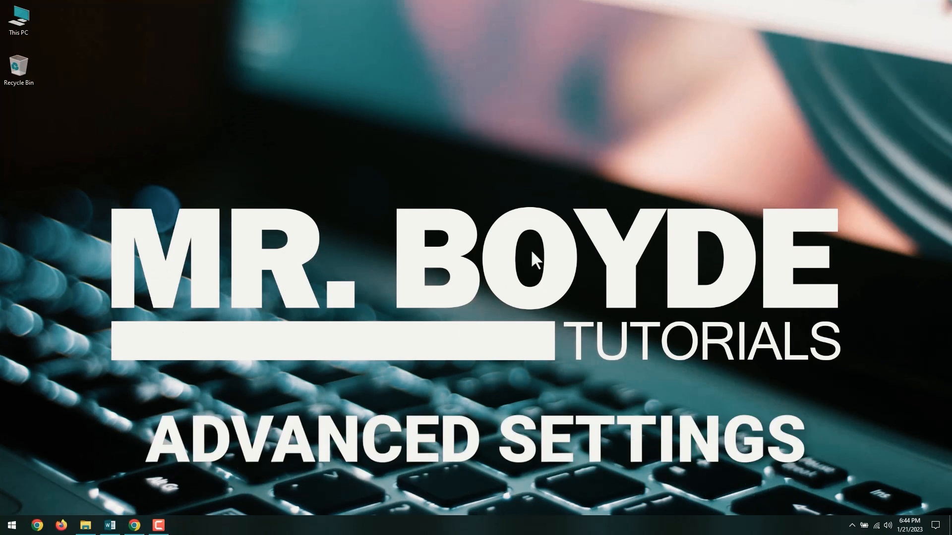
# Open the Advanced Sharing settings of Test Folder on the C: drive and enable sharing of the folder.
pyautogui.click(90, 524)
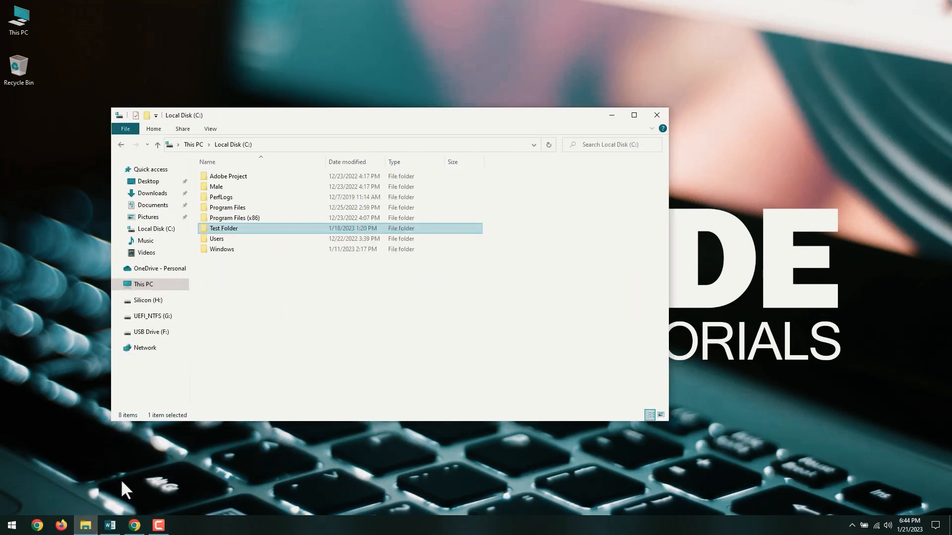
pyautogui.rightClick(226, 229)
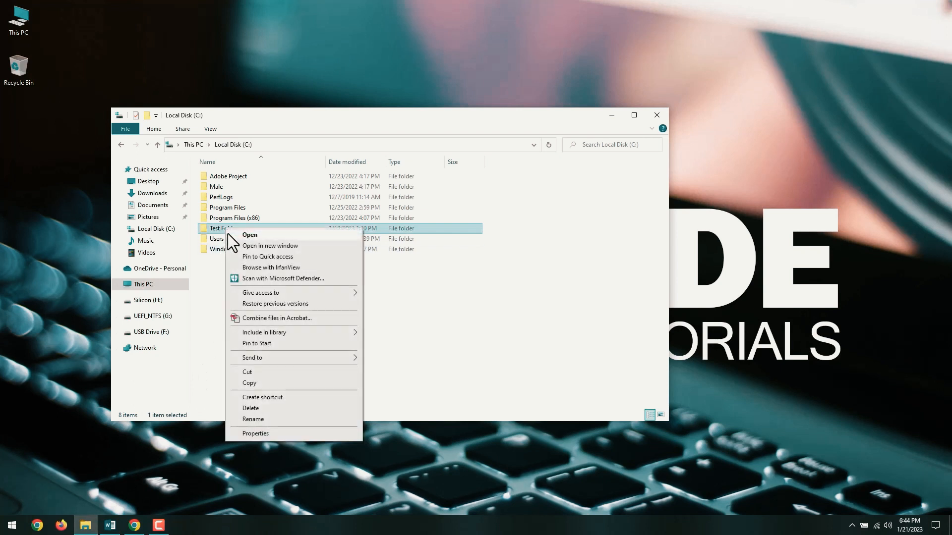
pyautogui.click(262, 432)
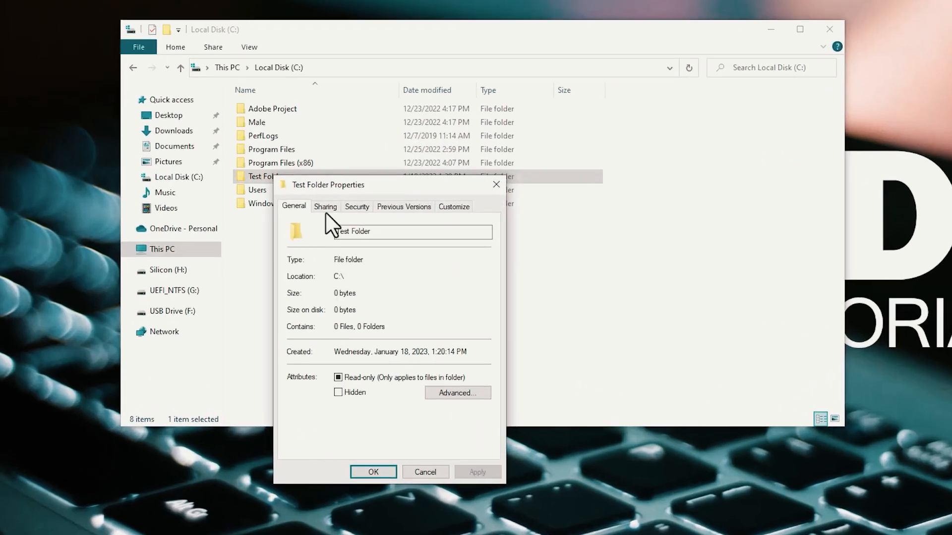
pyautogui.click(327, 210)
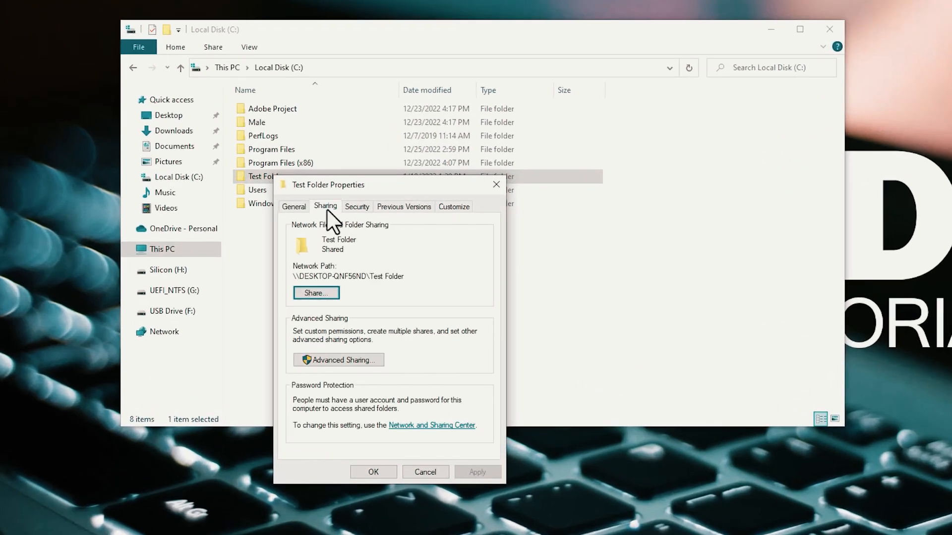
pyautogui.click(342, 361)
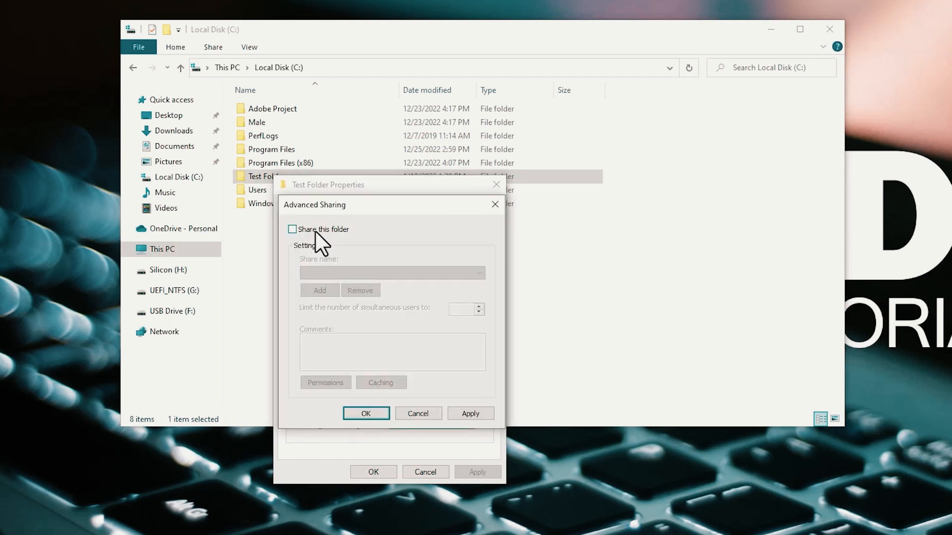
pyautogui.click(314, 231)
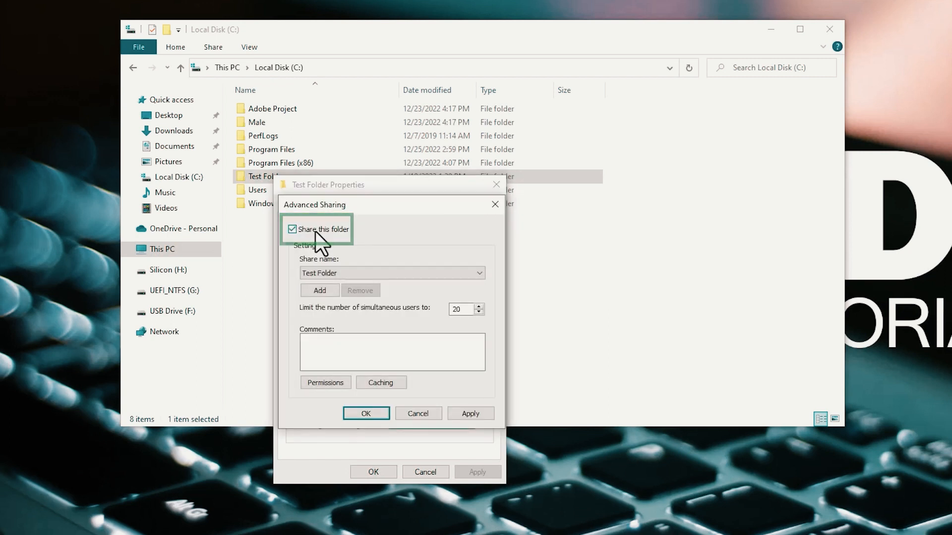
# Allow Everyone Full Control, Change and Read in the share permissions, and accept the advanced sharing settings.
pyautogui.click(326, 382)
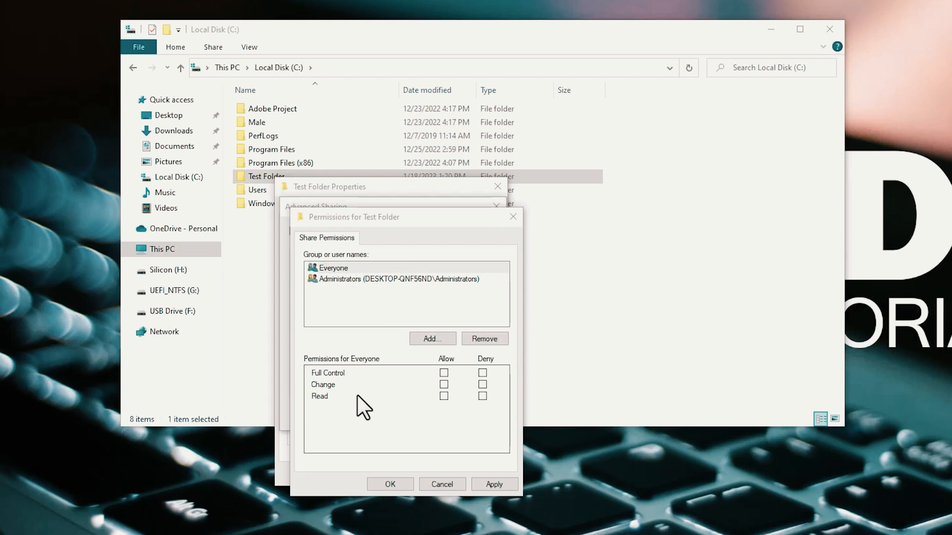
pyautogui.click(338, 270)
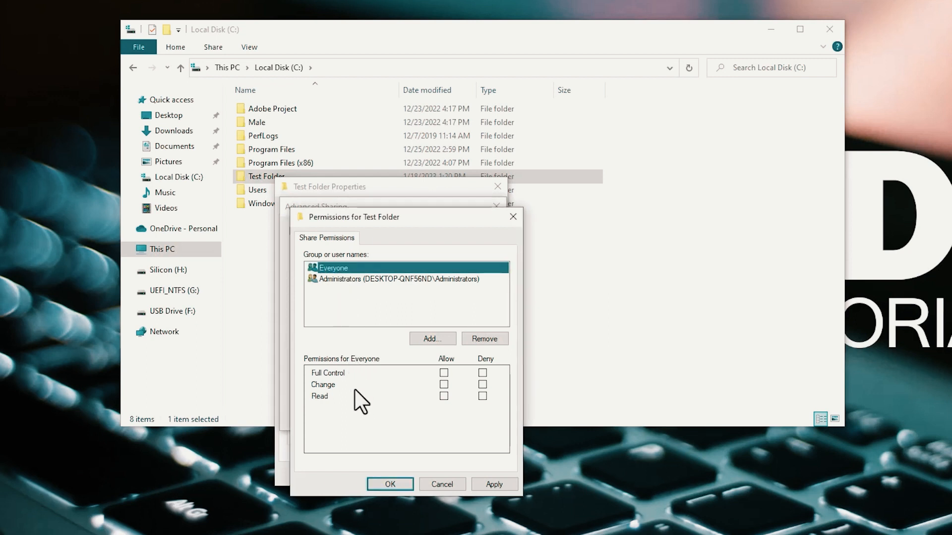
pyautogui.click(443, 373)
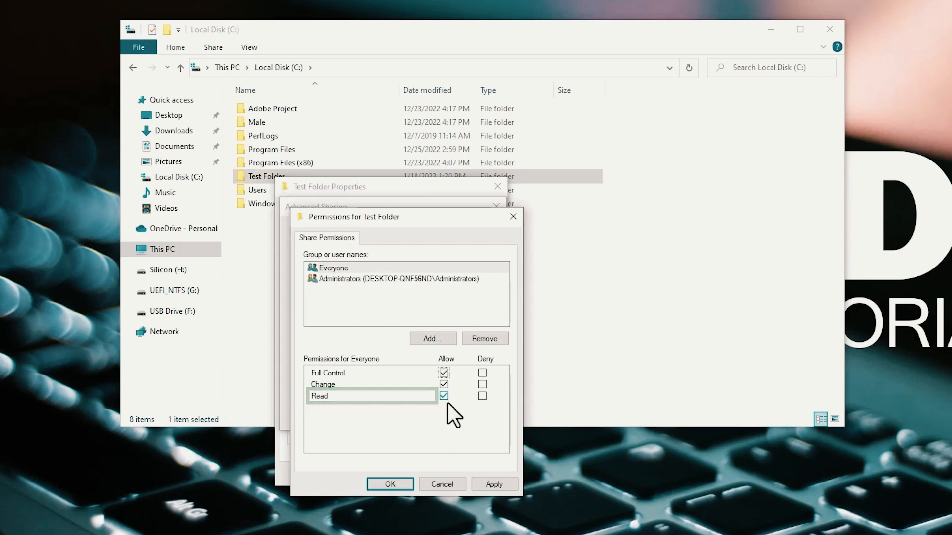
pyautogui.click(487, 482)
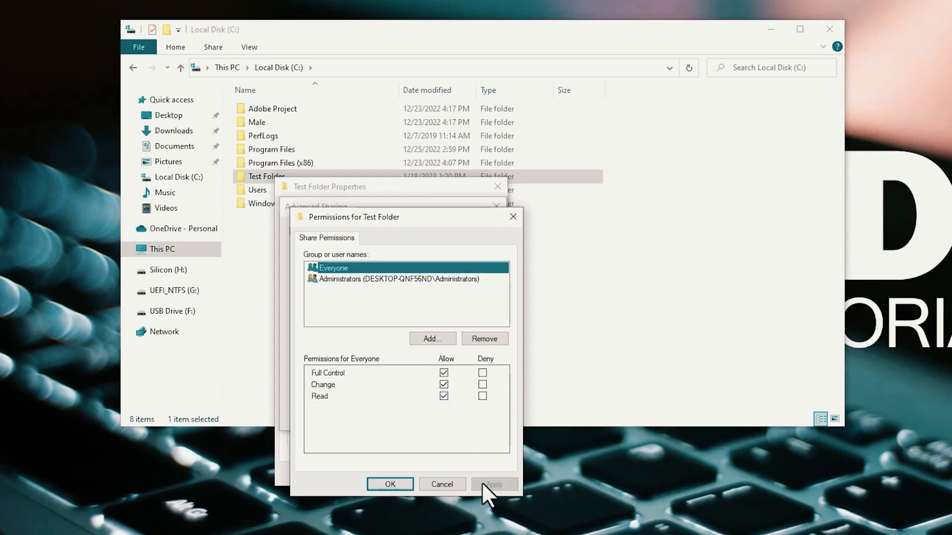
pyautogui.click(399, 486)
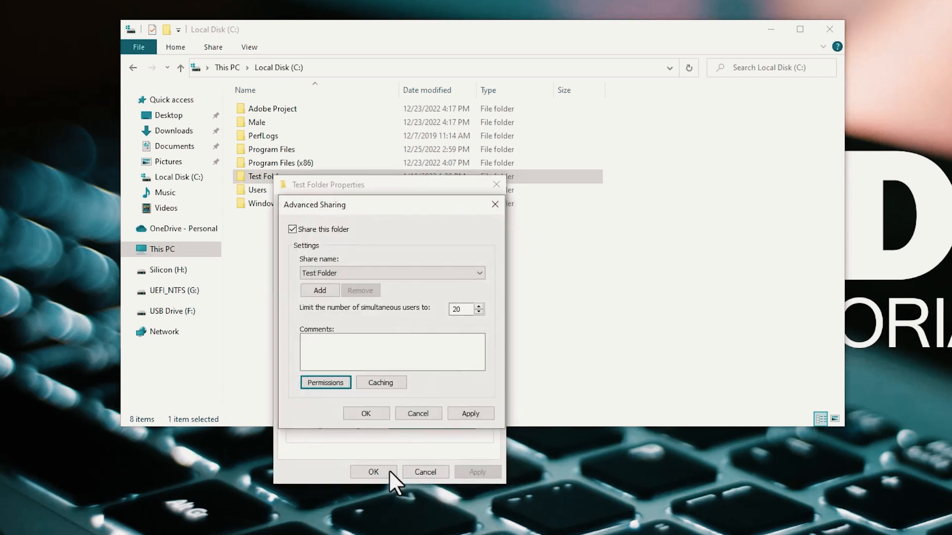
pyautogui.click(367, 414)
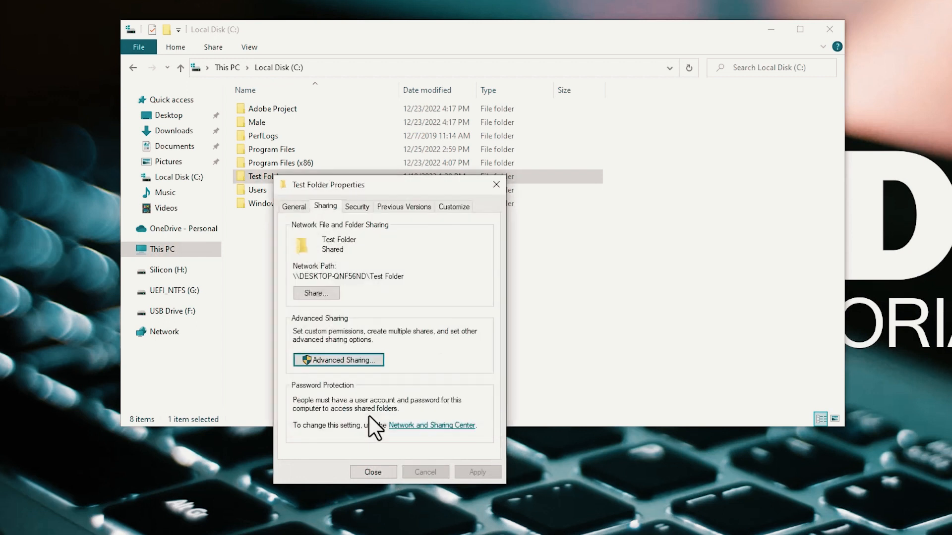
# Find Everyone through an advanced search of users and groups and add it to the security permissions of Test Folder.
pyautogui.click(363, 206)
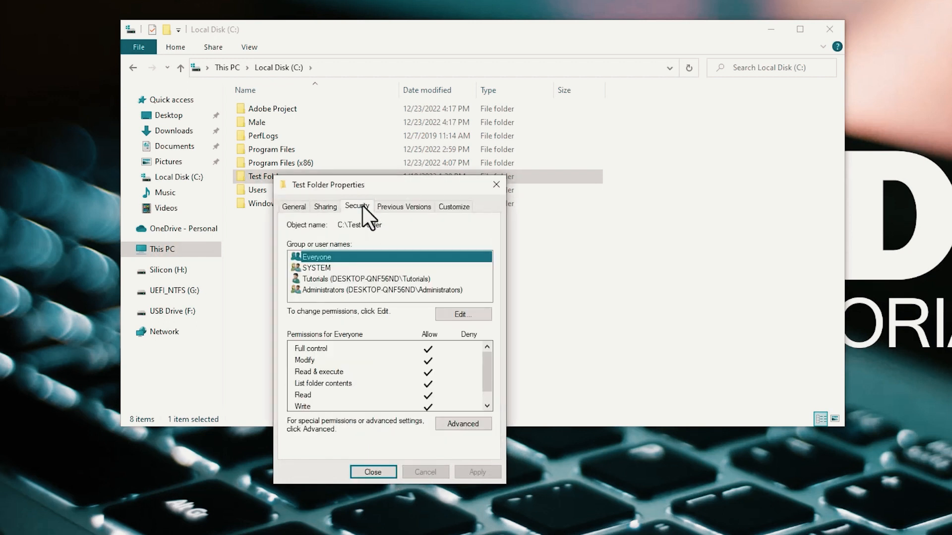
pyautogui.click(455, 315)
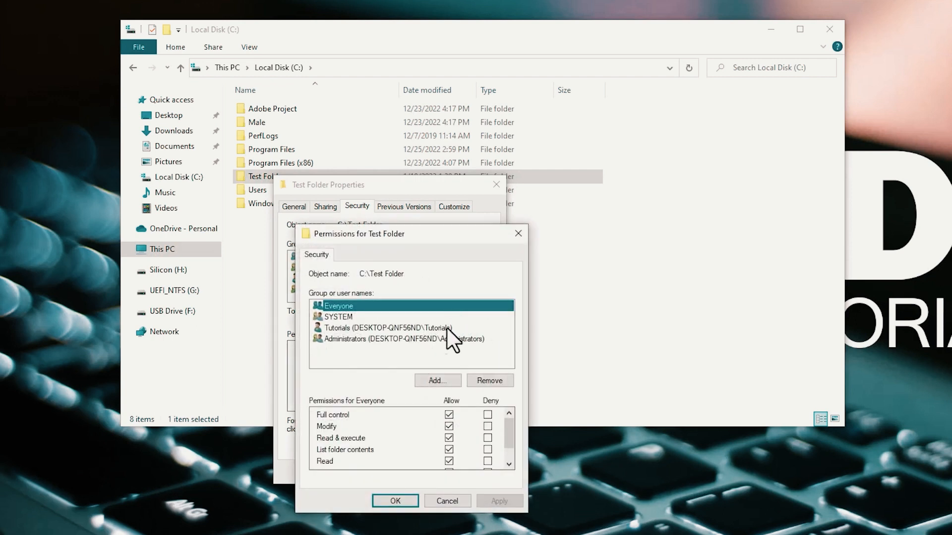
pyautogui.click(443, 381)
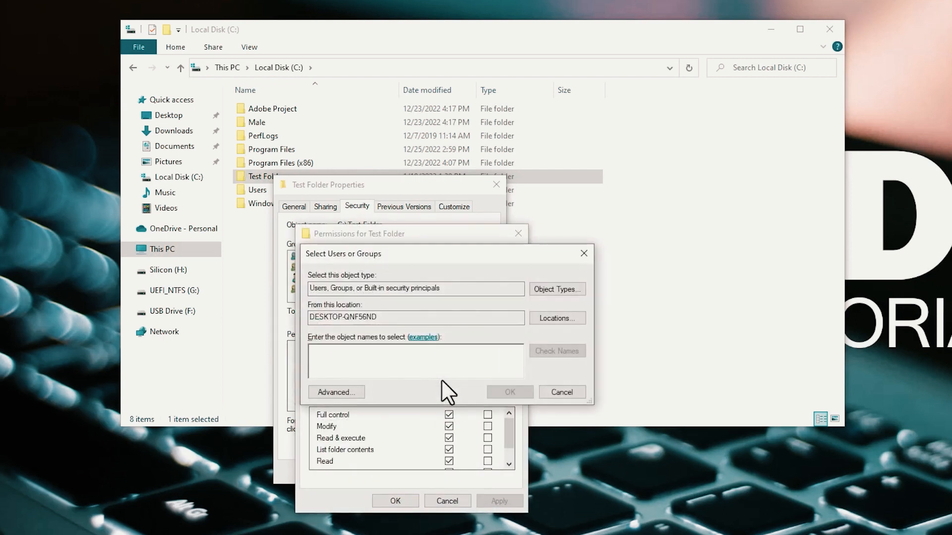
pyautogui.click(353, 392)
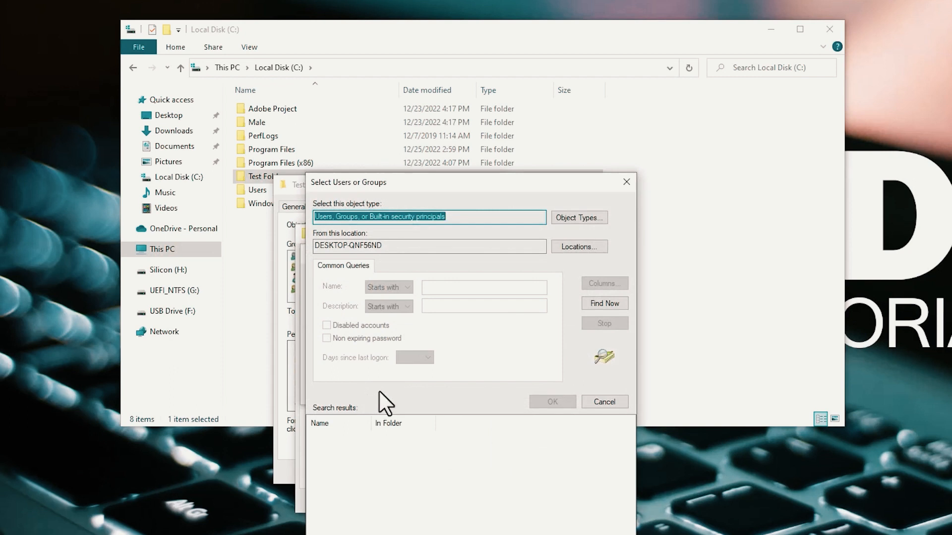
pyautogui.click(605, 304)
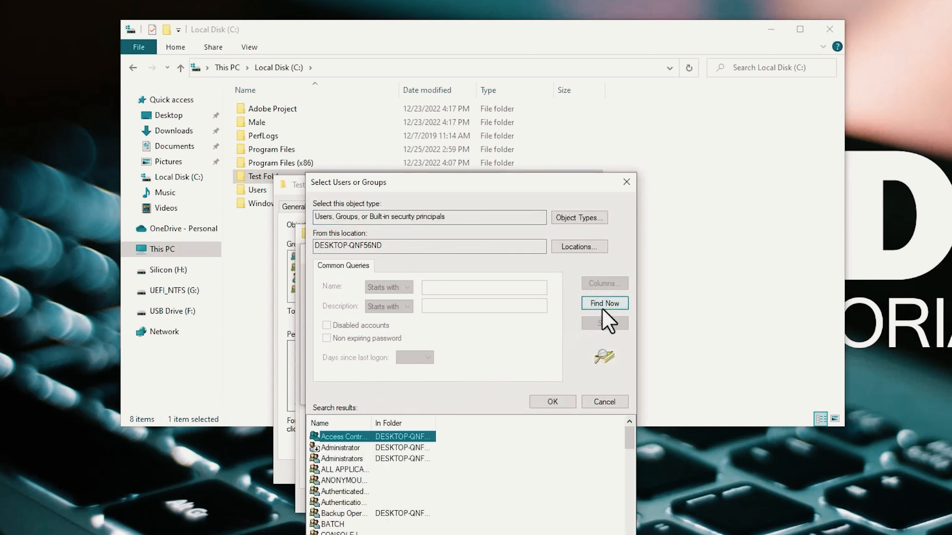
pyautogui.scroll(-3, 440, 487)
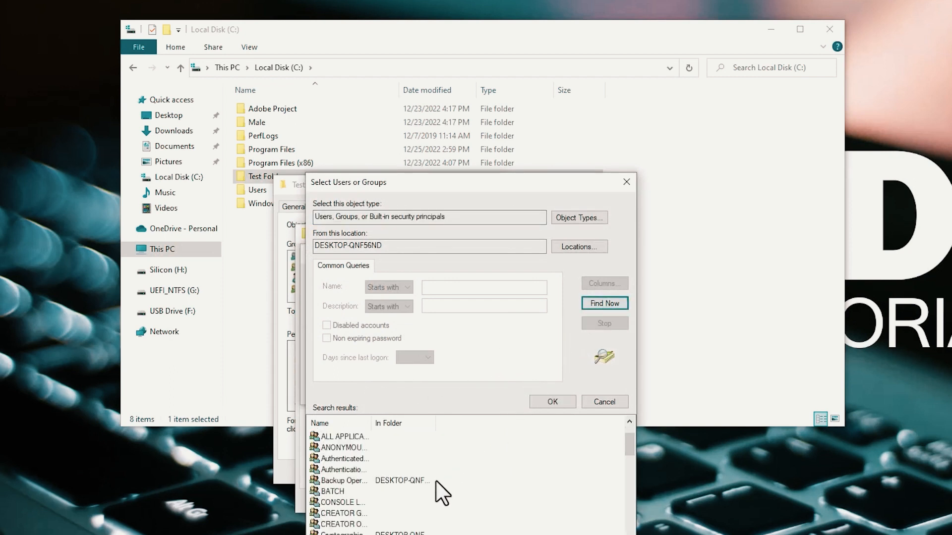
pyautogui.scroll(-1, 436, 486)
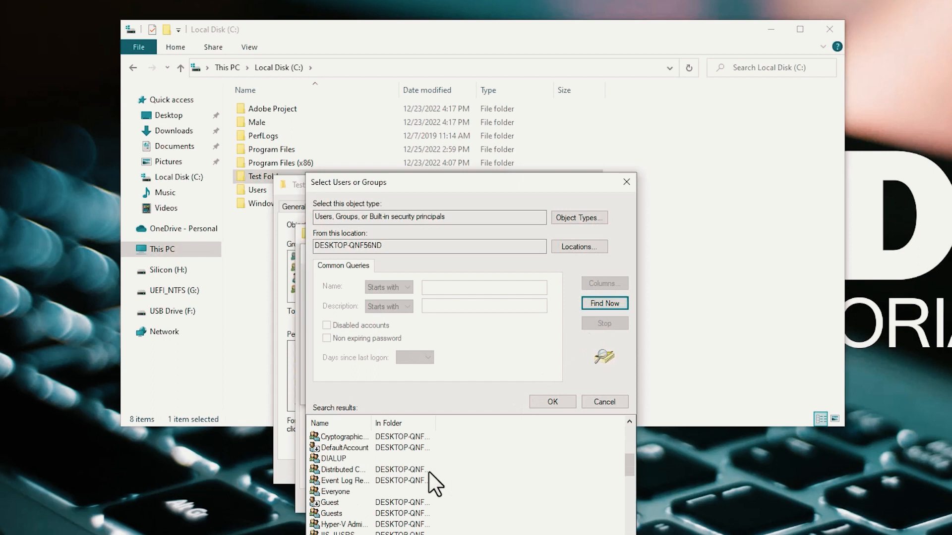
pyautogui.click(342, 492)
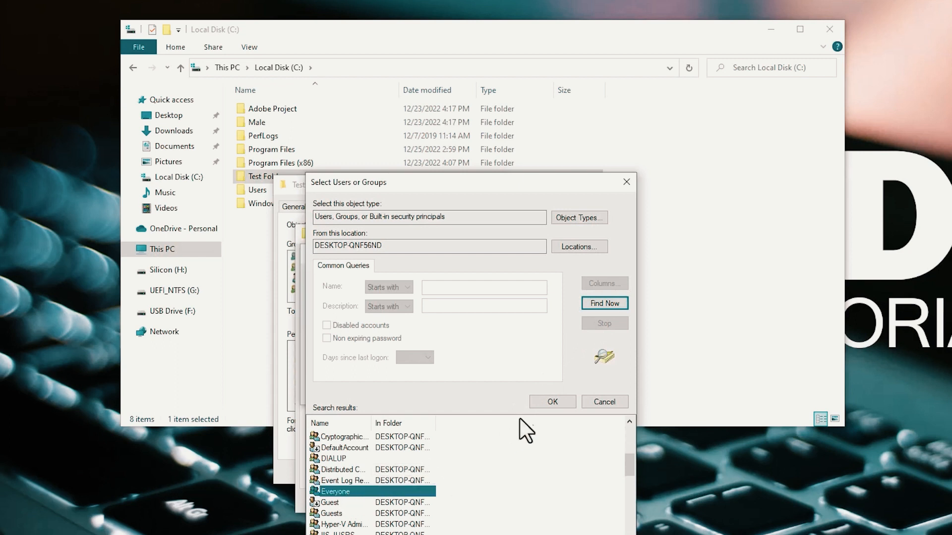
pyautogui.click(550, 402)
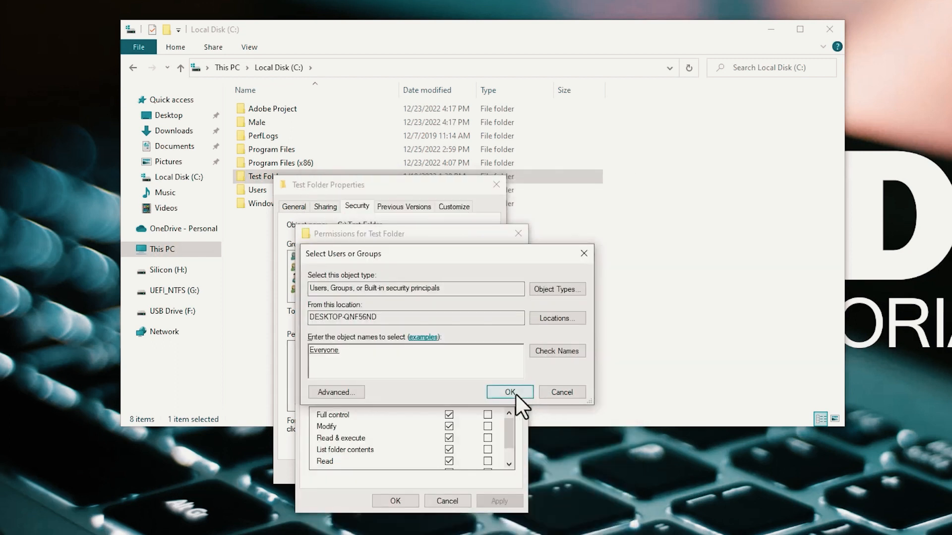
pyautogui.click(515, 396)
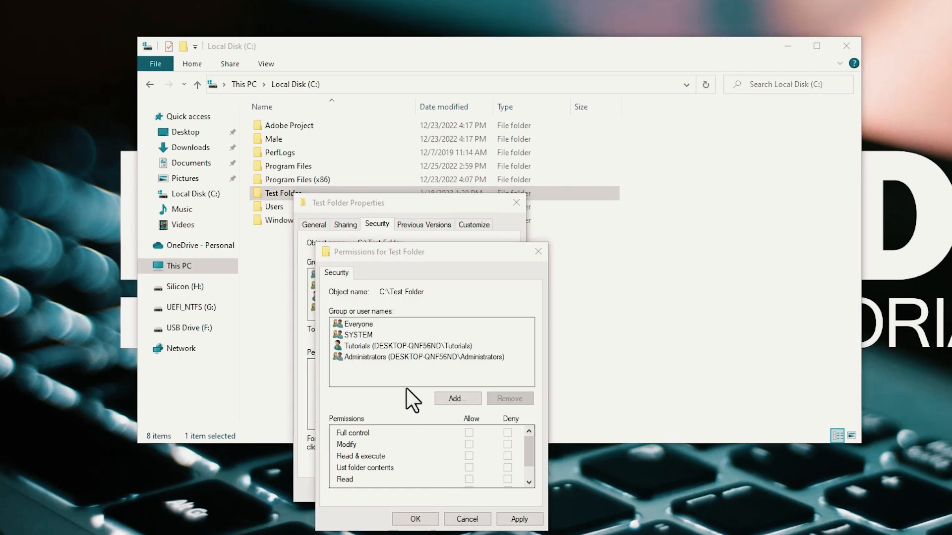
# Allow Everyone Full control in the security permissions of Test Folder, apply it, and close the folder's properties and the file window.
pyautogui.click(368, 324)
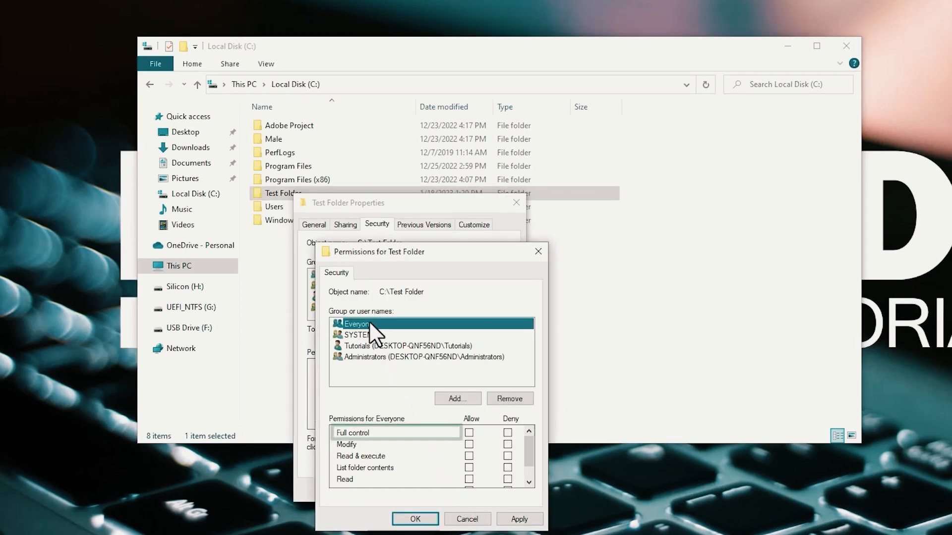
pyautogui.click(469, 432)
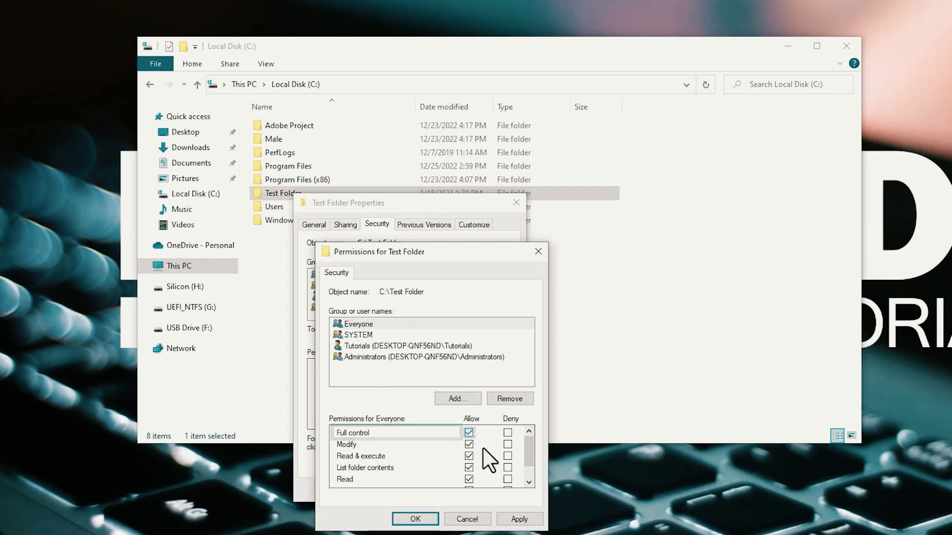
pyautogui.click(515, 519)
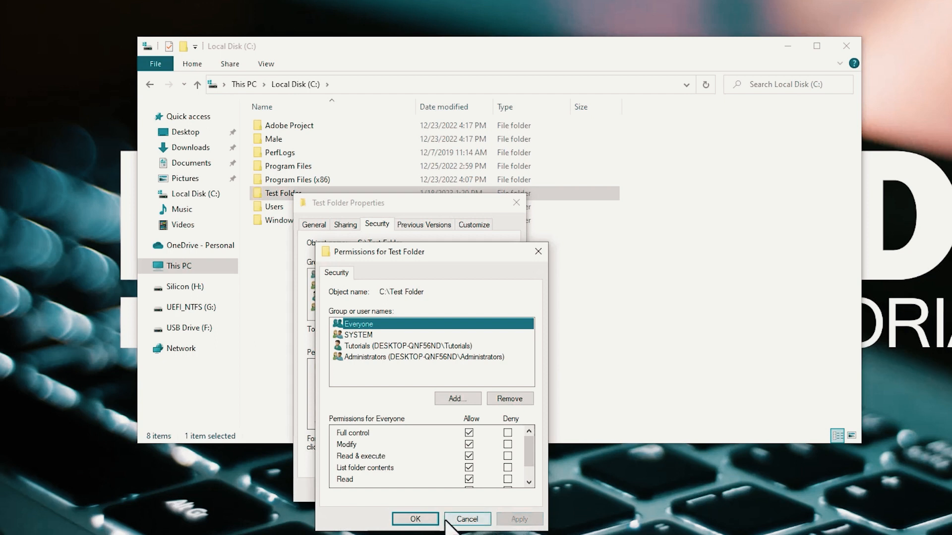
pyautogui.click(422, 519)
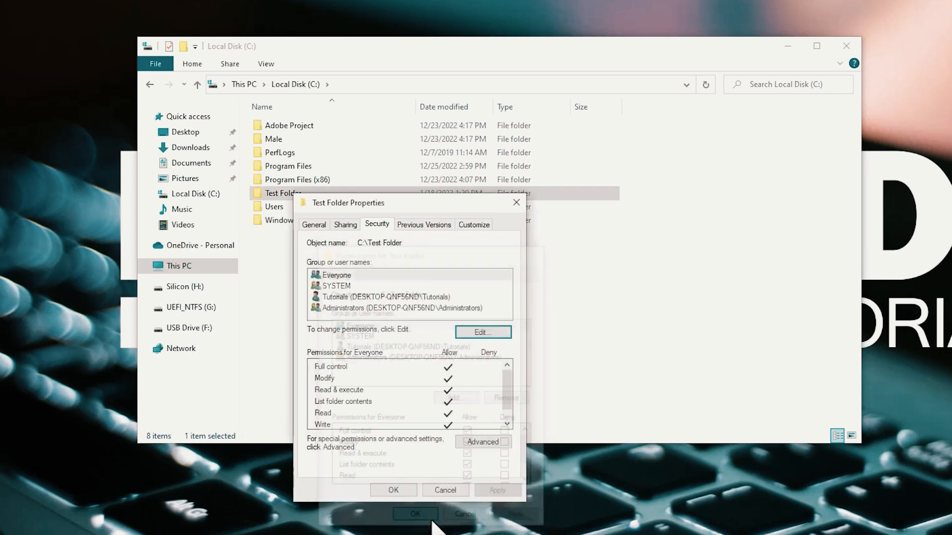
pyautogui.click(401, 491)
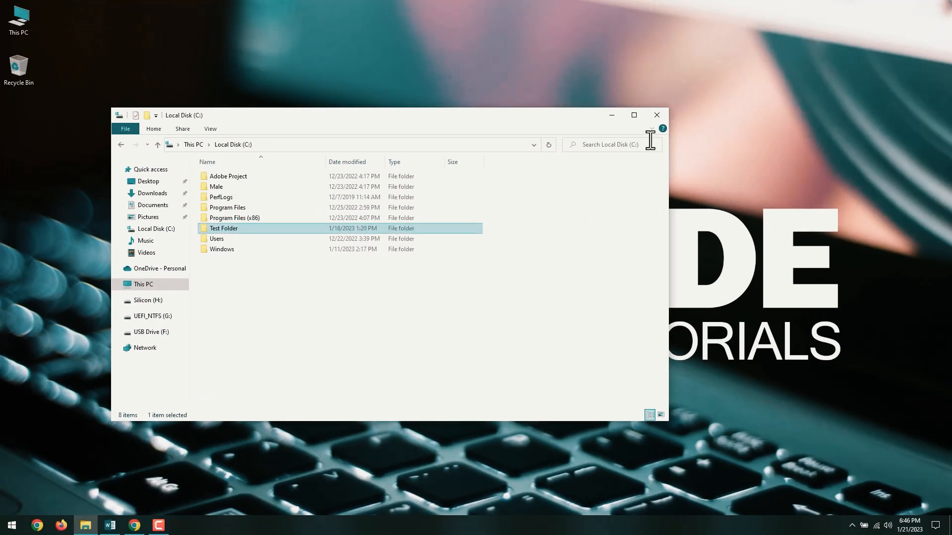
pyautogui.click(657, 117)
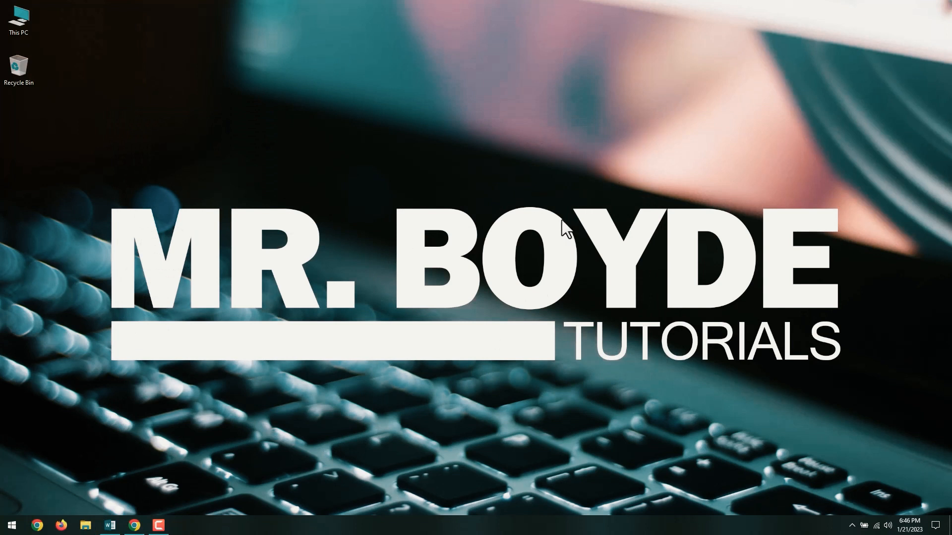